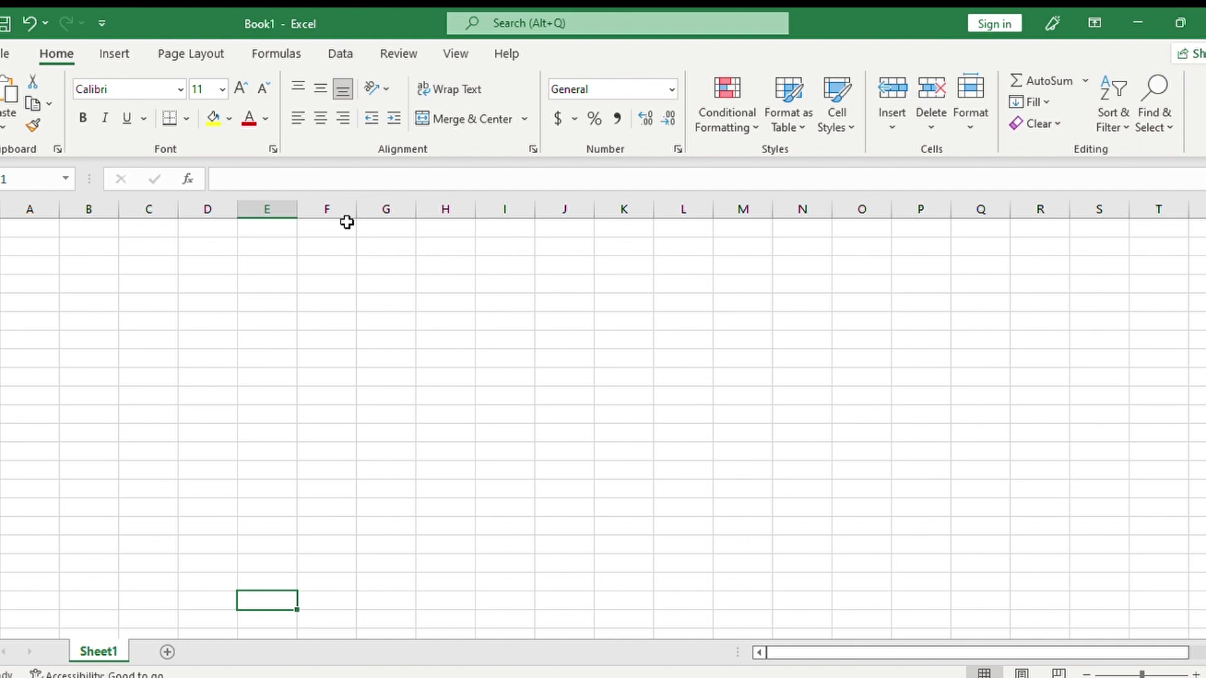
Enter 1 in cell E3 and 2 in E4, and extend the series with AutoFill down to 6 in E8
left_click(263, 263)
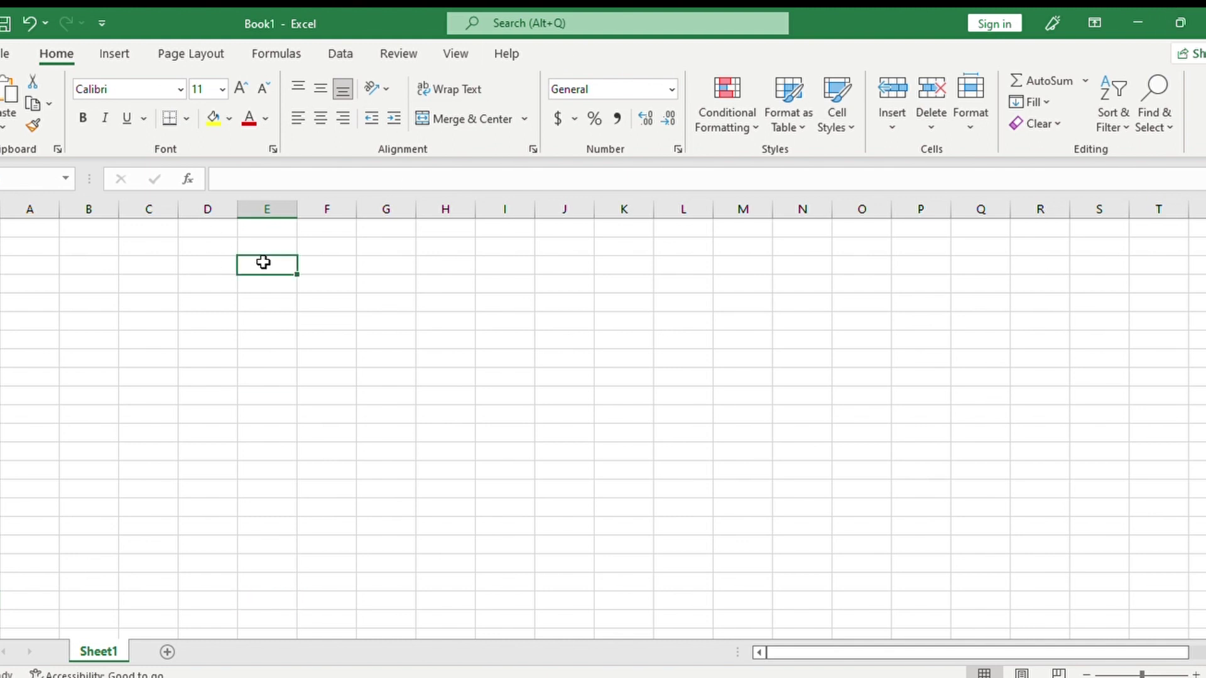
type("1")
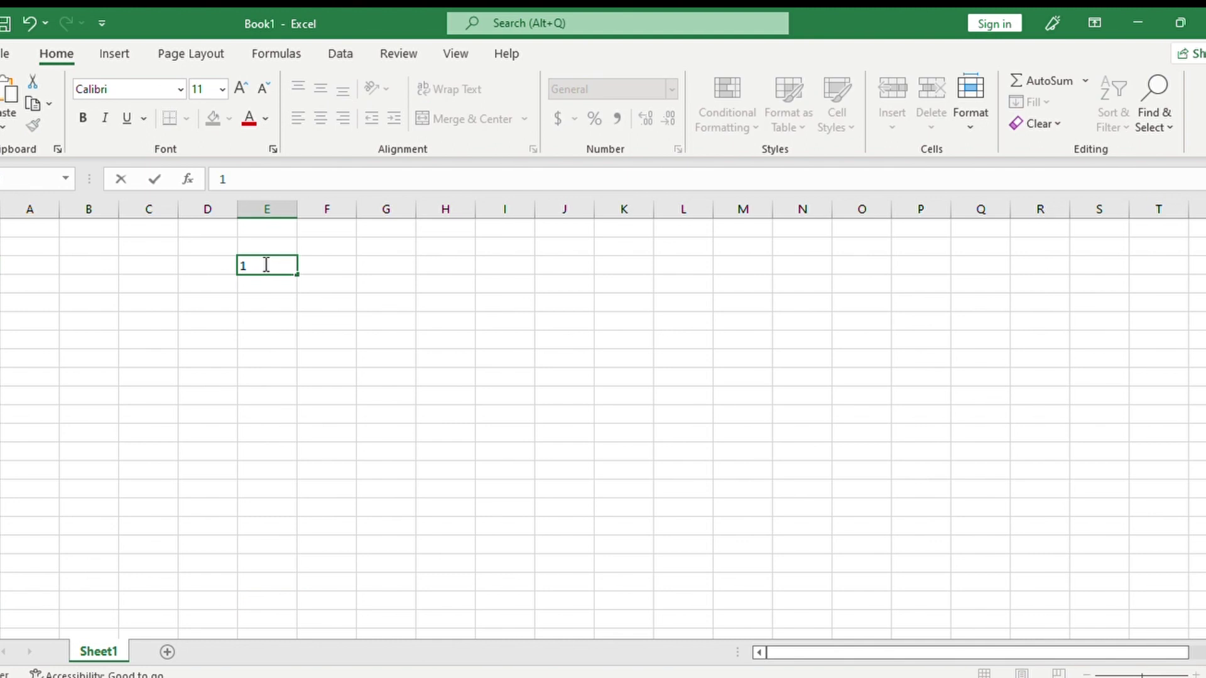
key("Return")
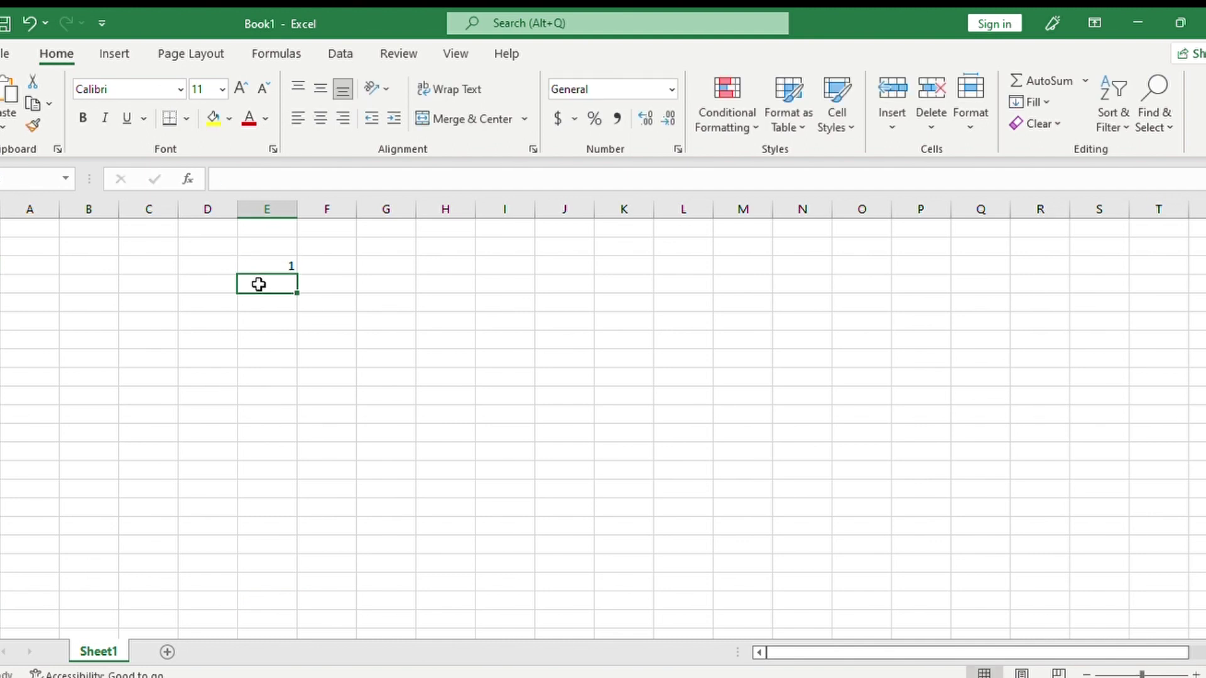
type("2")
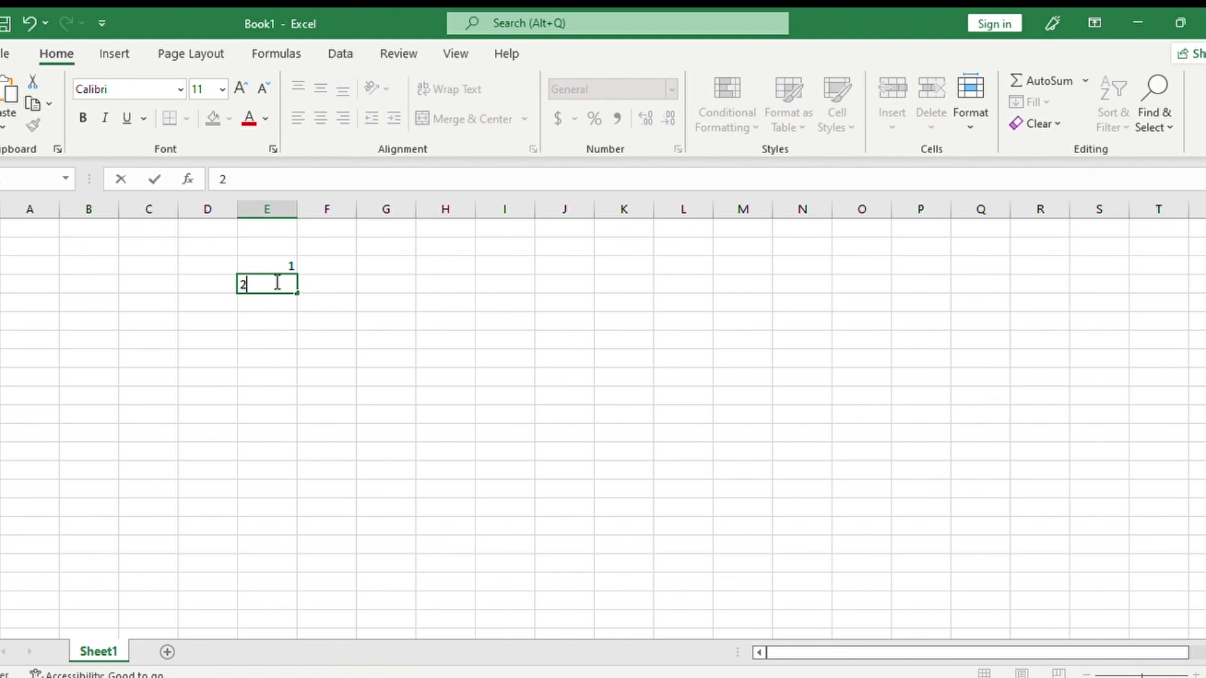
left_click(274, 265)
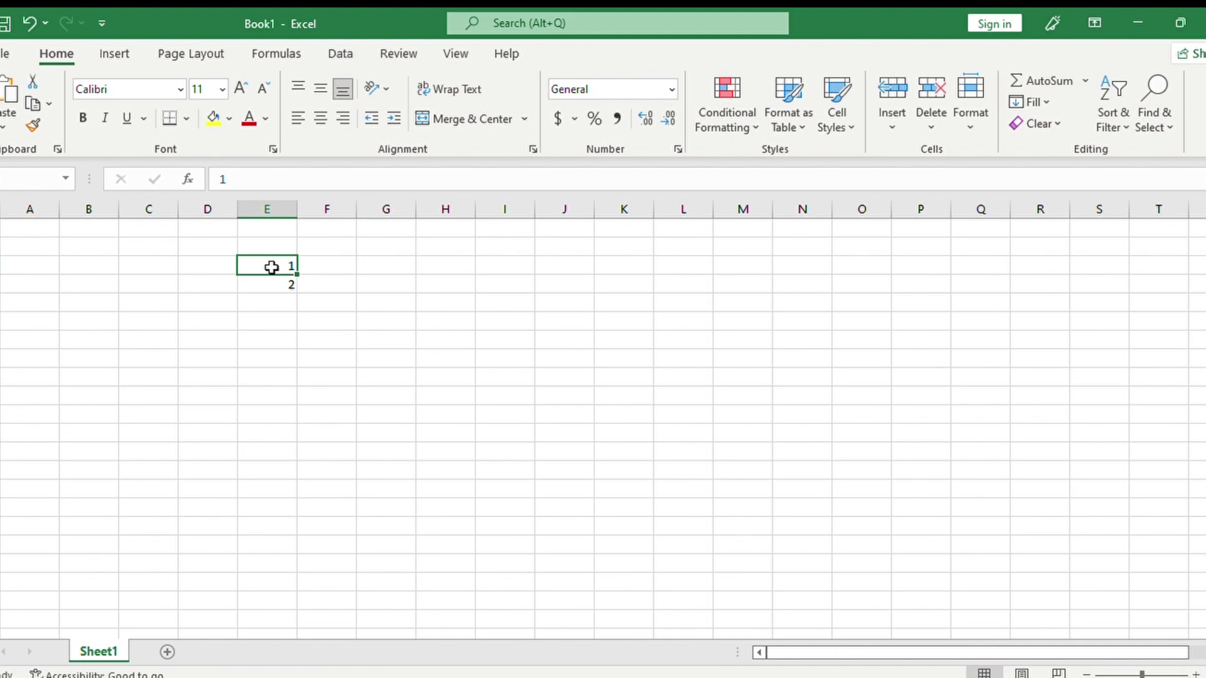
left_click_drag(275, 285, 275, 285)
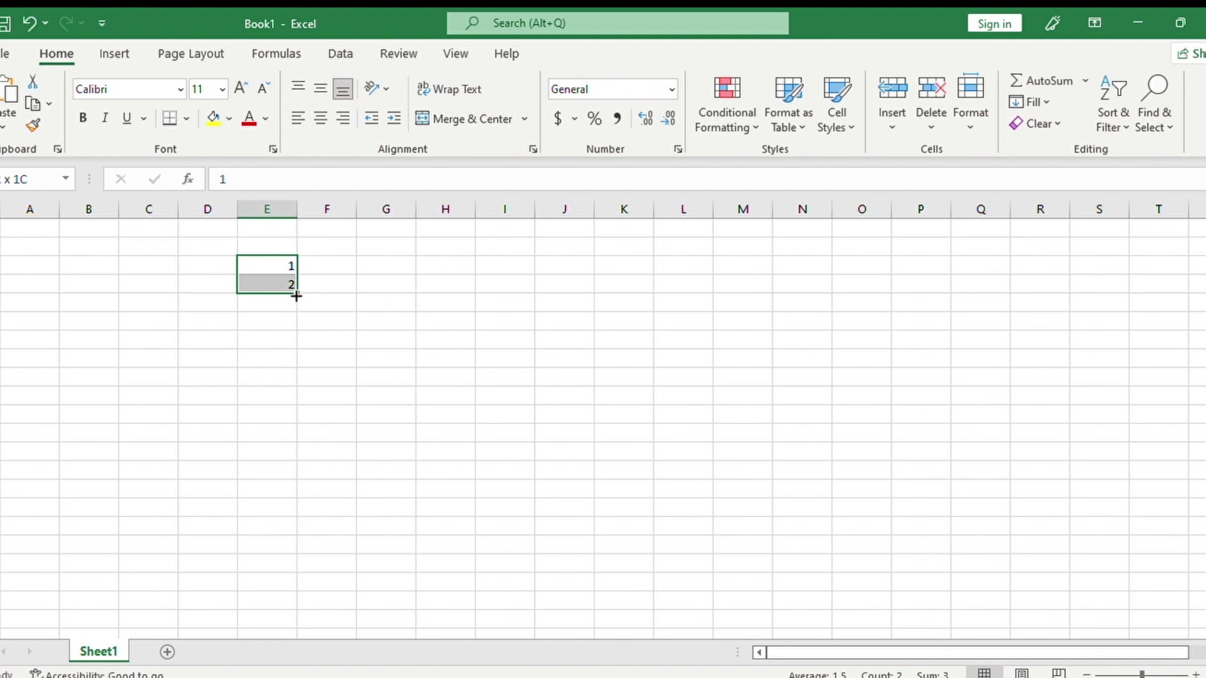
left_click_drag(297, 292, 281, 365)
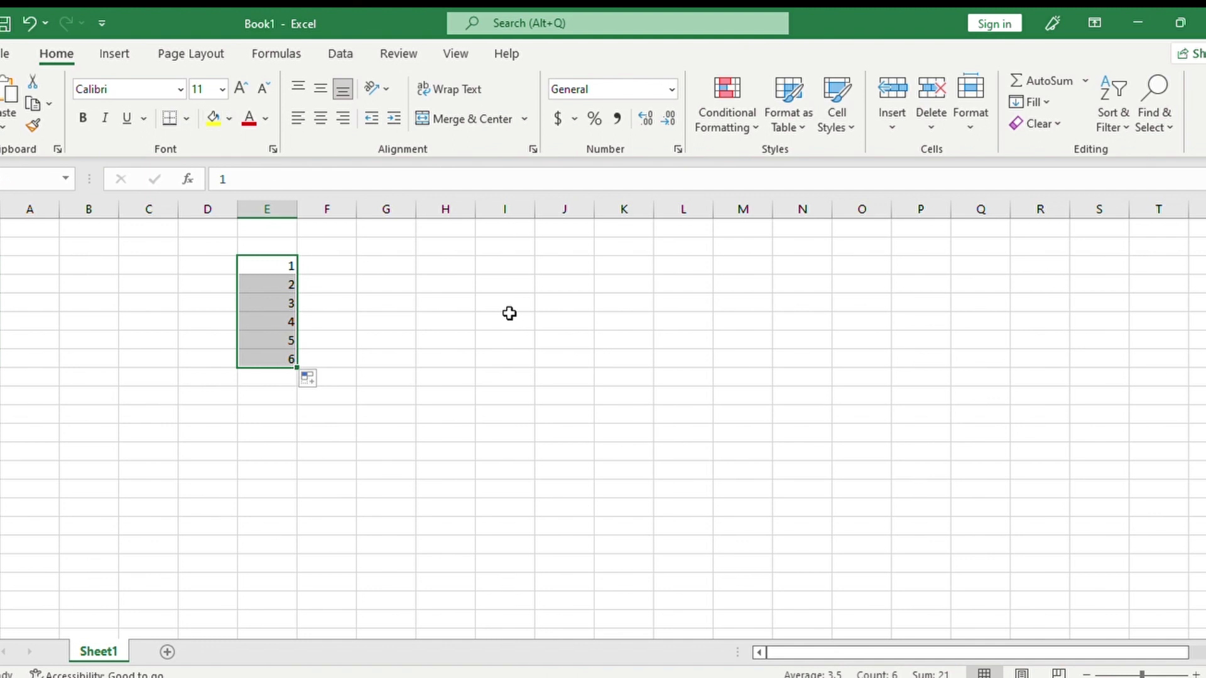
Clear the number series in E3:E8, enter Monday in E3 and AutoFill the weekdays down to Sunday in E9
key("Delete")
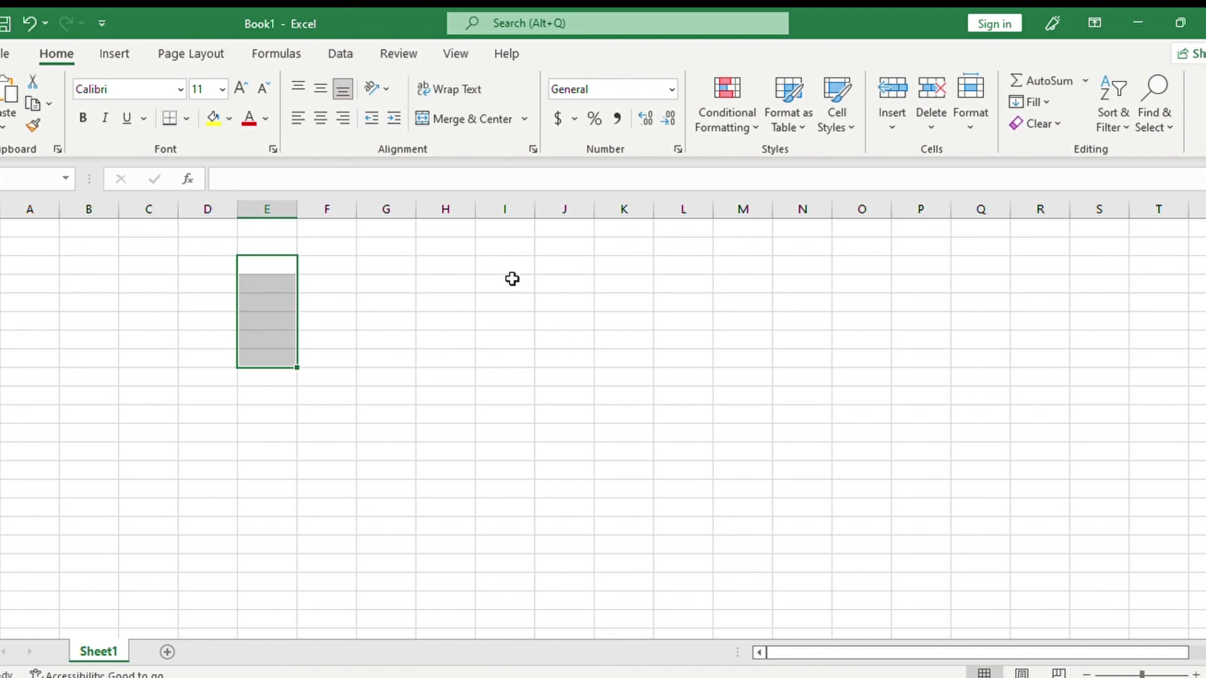
left_click(281, 266)
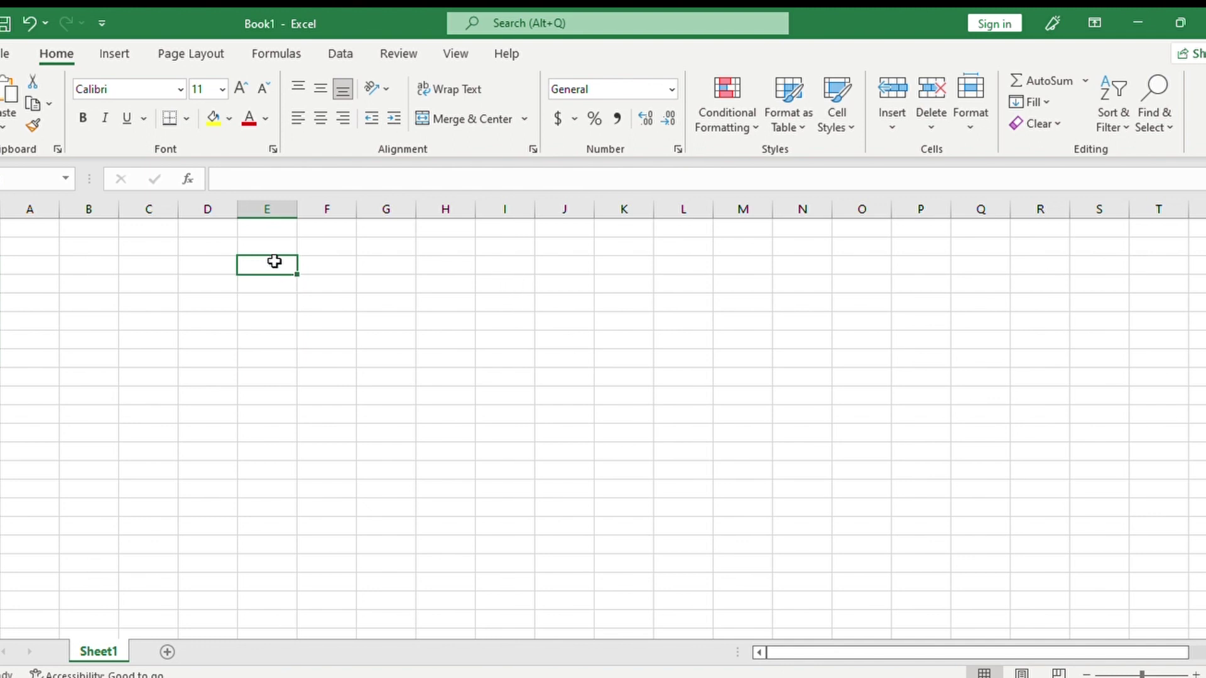
type("Monday")
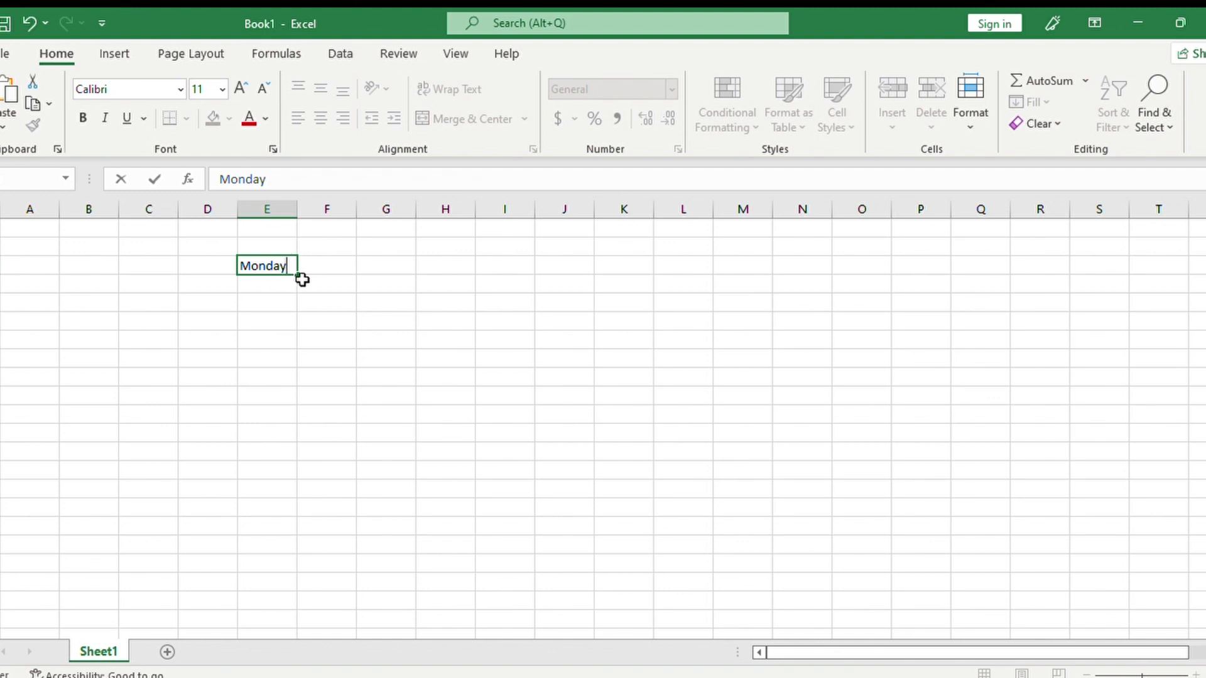
left_click_drag(297, 275, 275, 401)
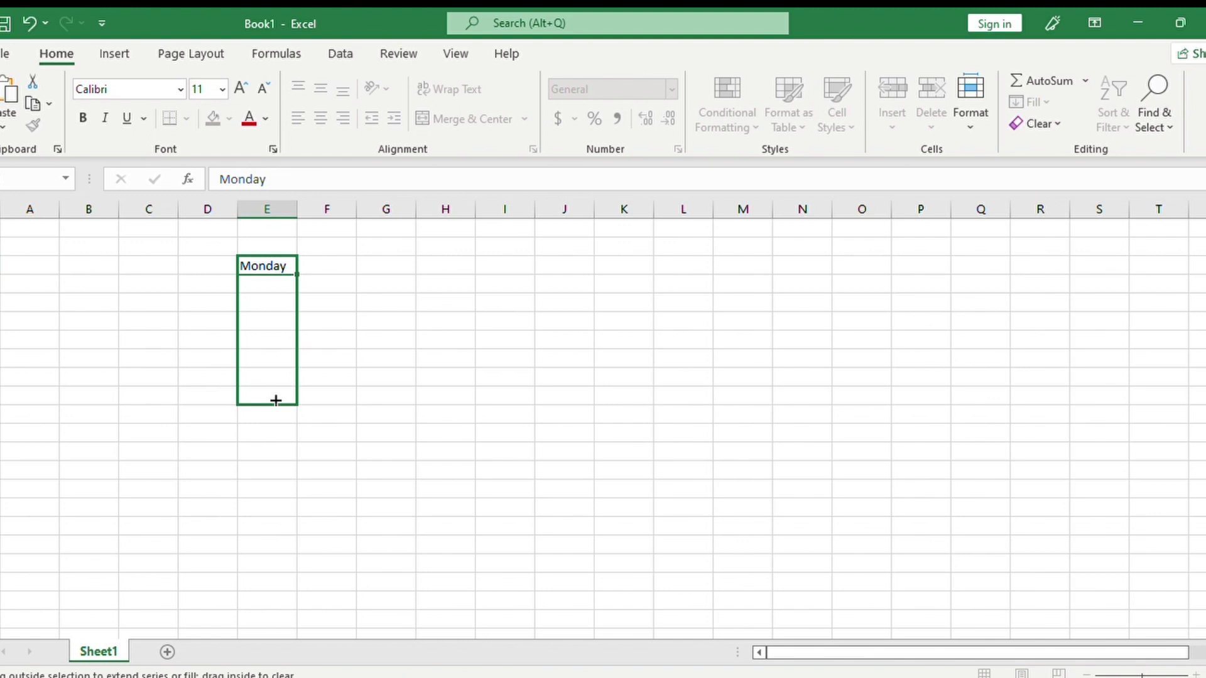
left_click_drag(276, 401, 278, 378)
left_click_drag(278, 379, 278, 378)
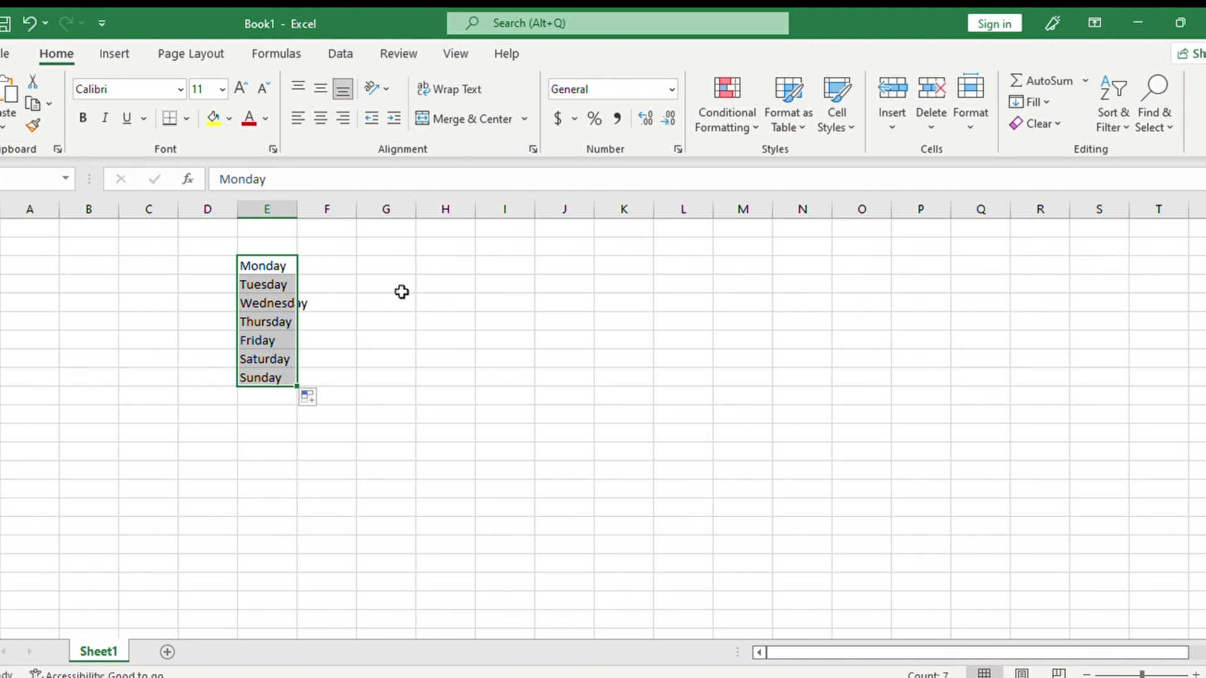
Clear the weekdays in E3:E9, enter 1 in E3 and 3 in E4, and select both cells as the odd-number pattern
key("Delete")
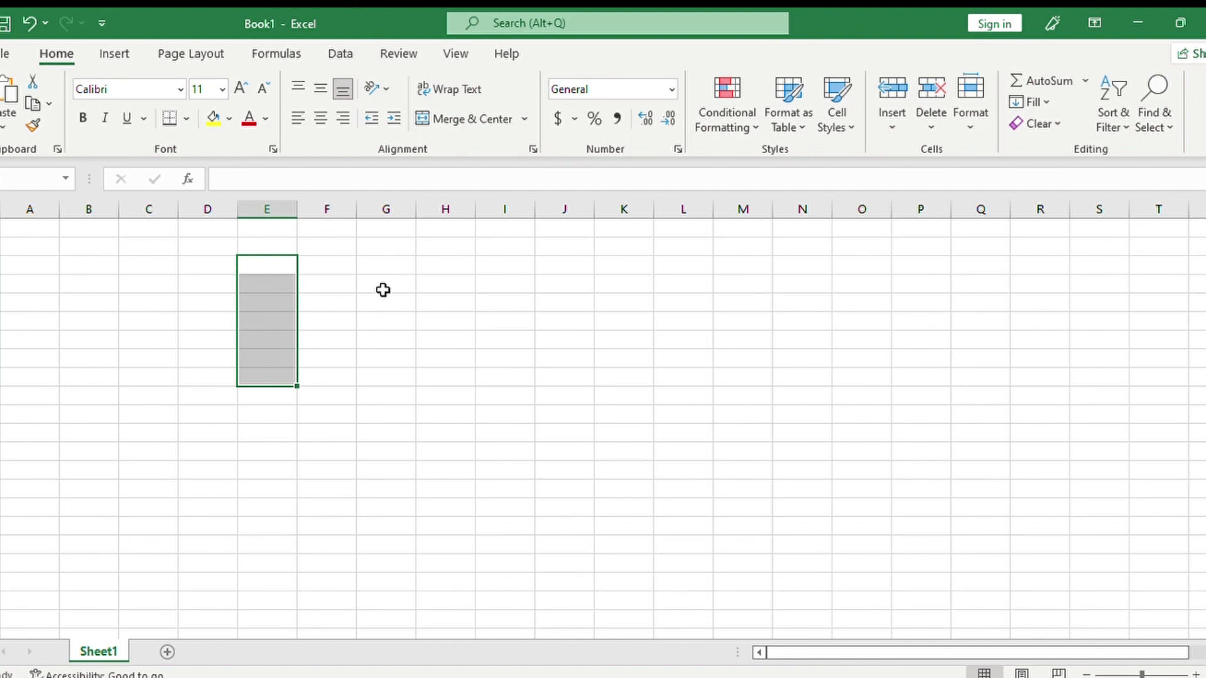
left_click(271, 267)
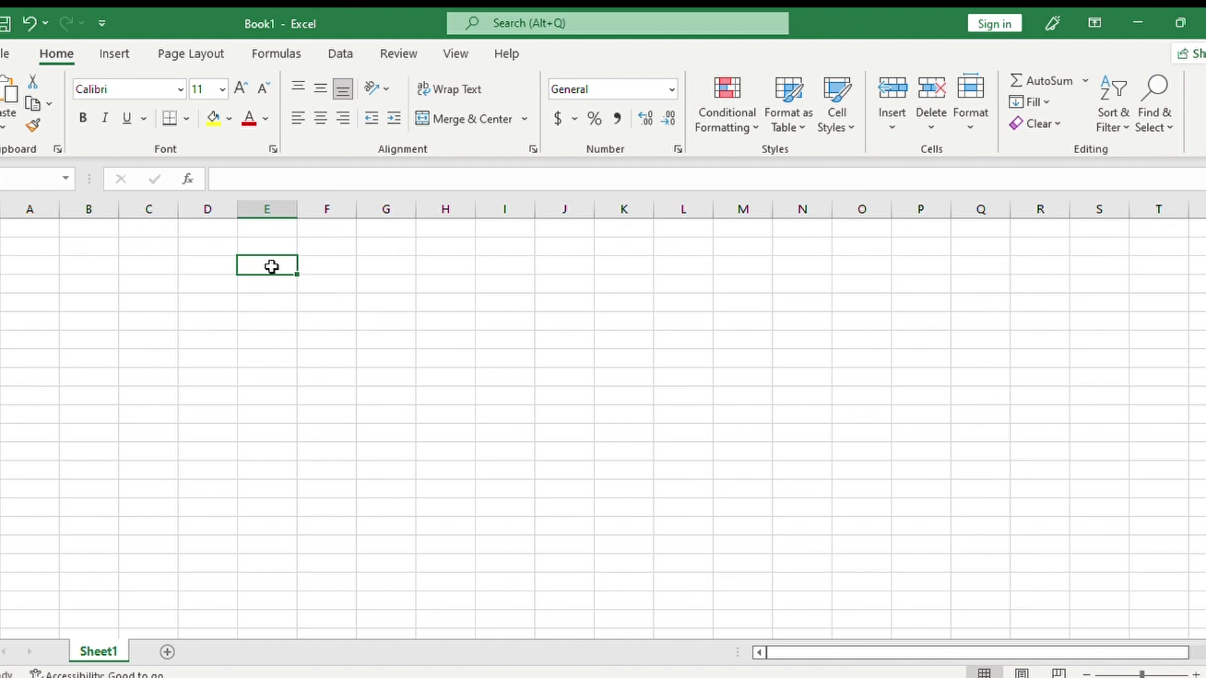
type("1")
key("Return")
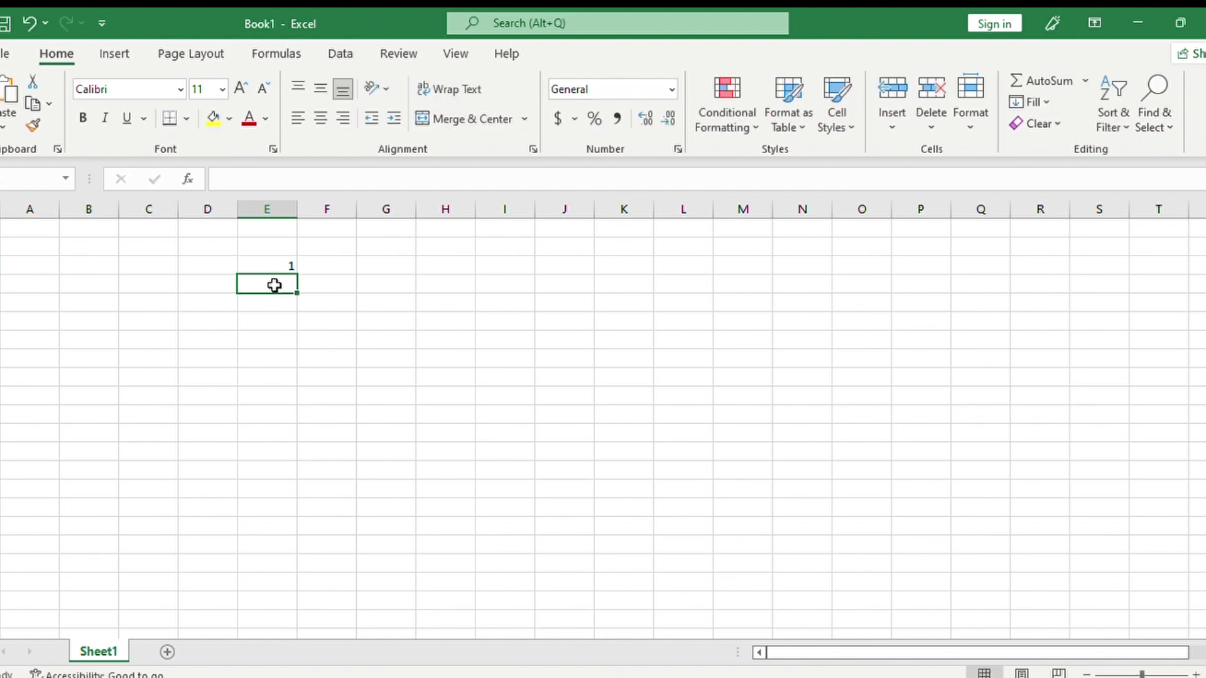
type("3")
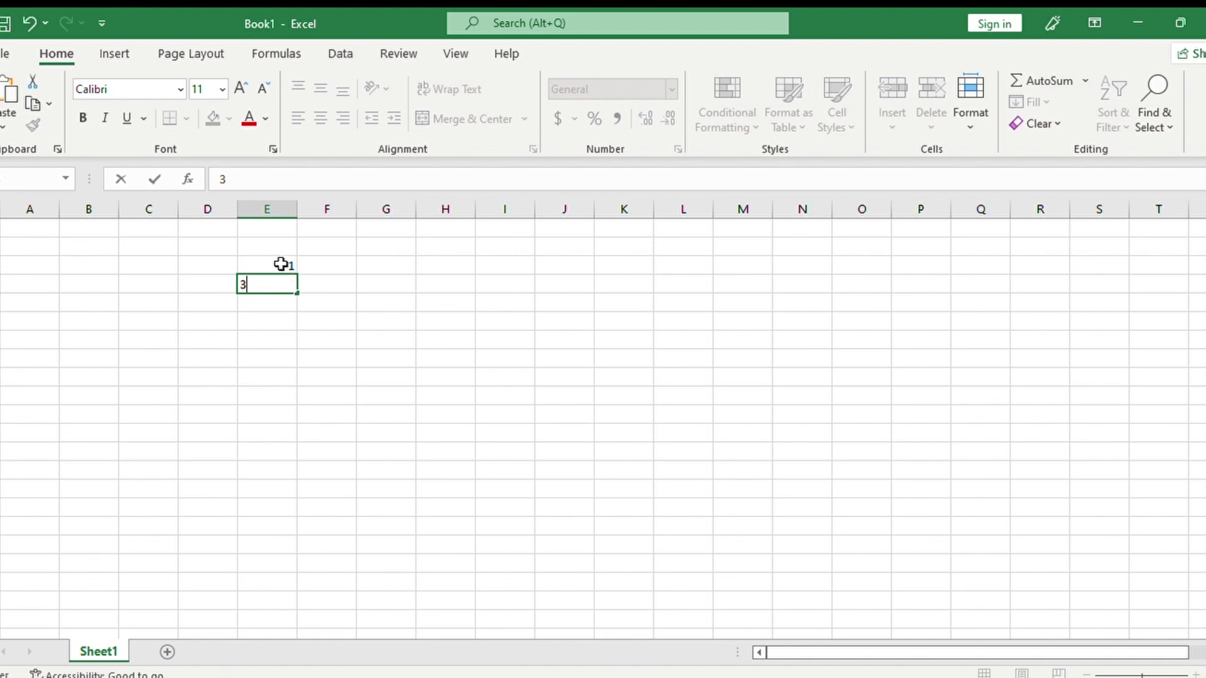
left_click(272, 266)
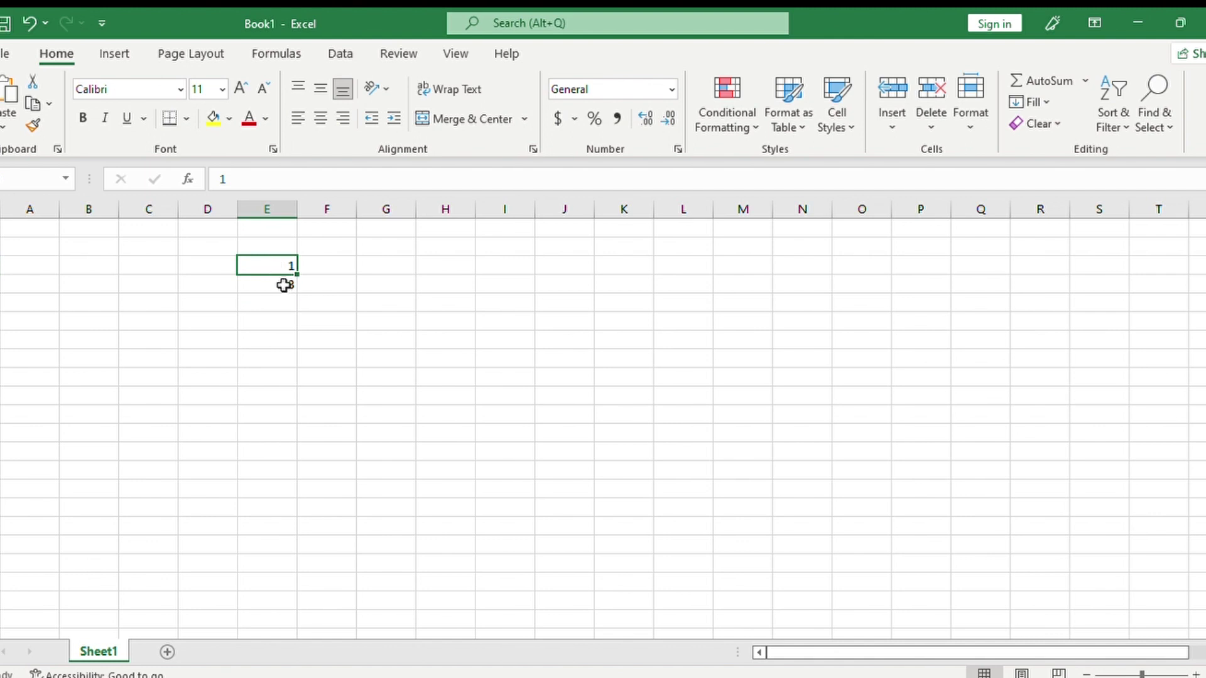
left_click(284, 285, "shift")
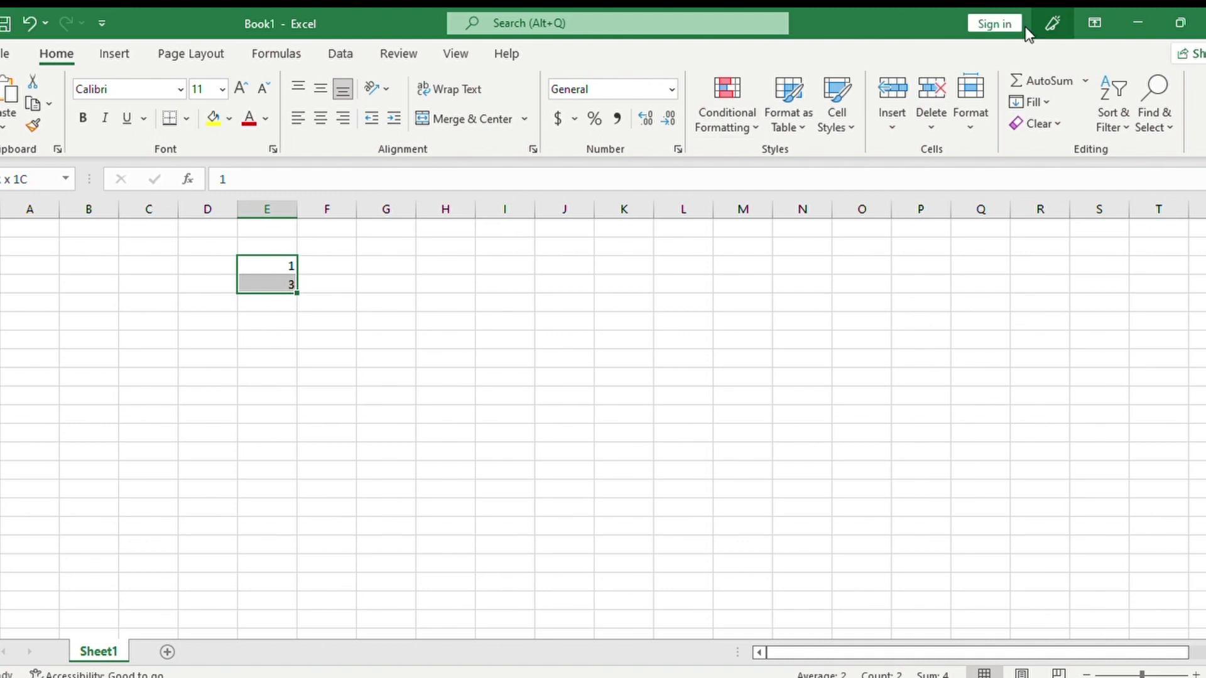
left_click(1034, 69)
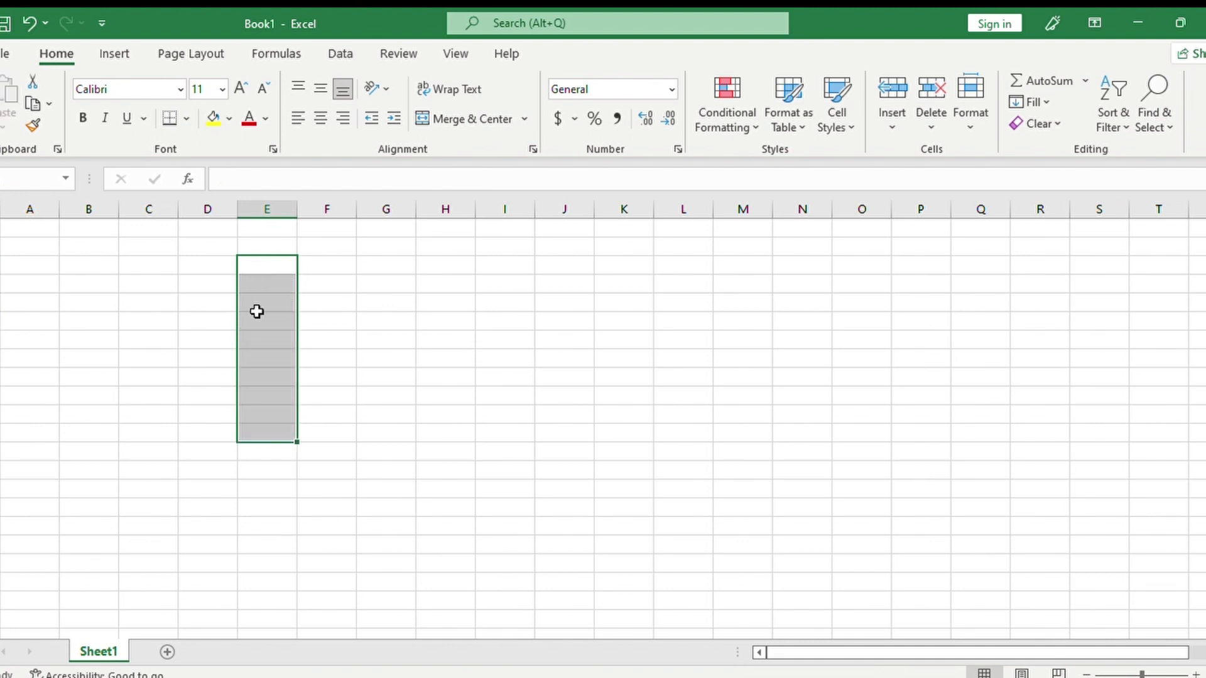
Enter January in E3 and AutoFill the month names down to August in E10
left_click(346, 289)
left_click(283, 267)
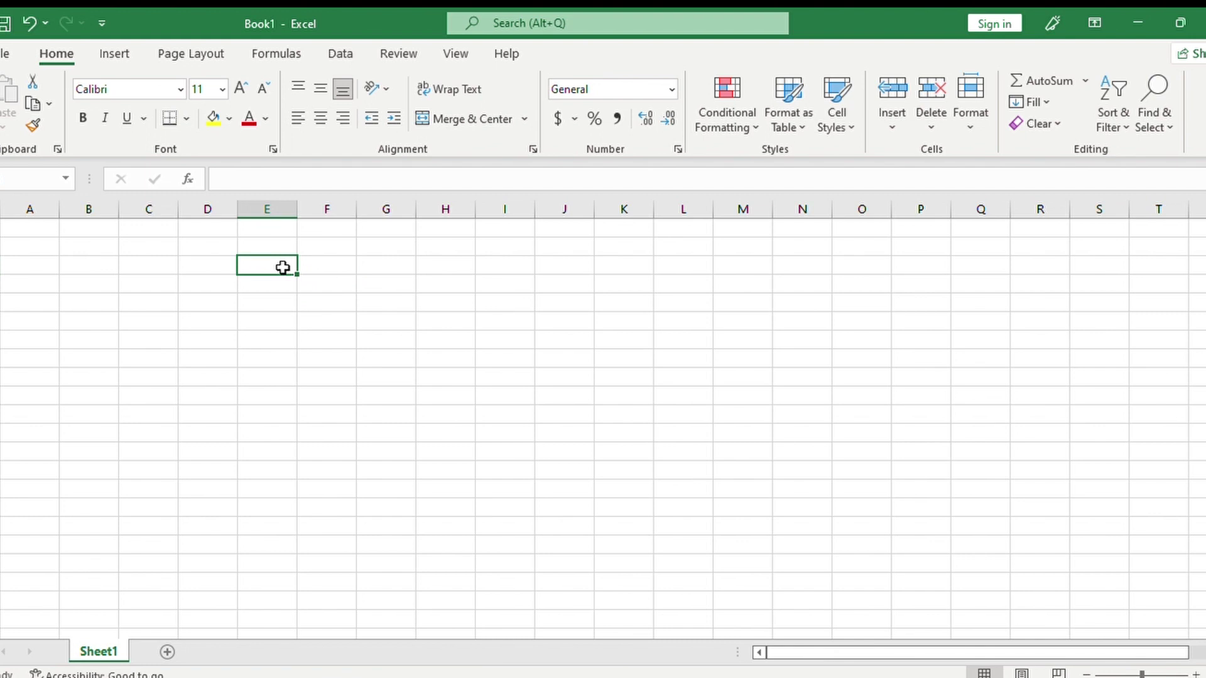
type("J")
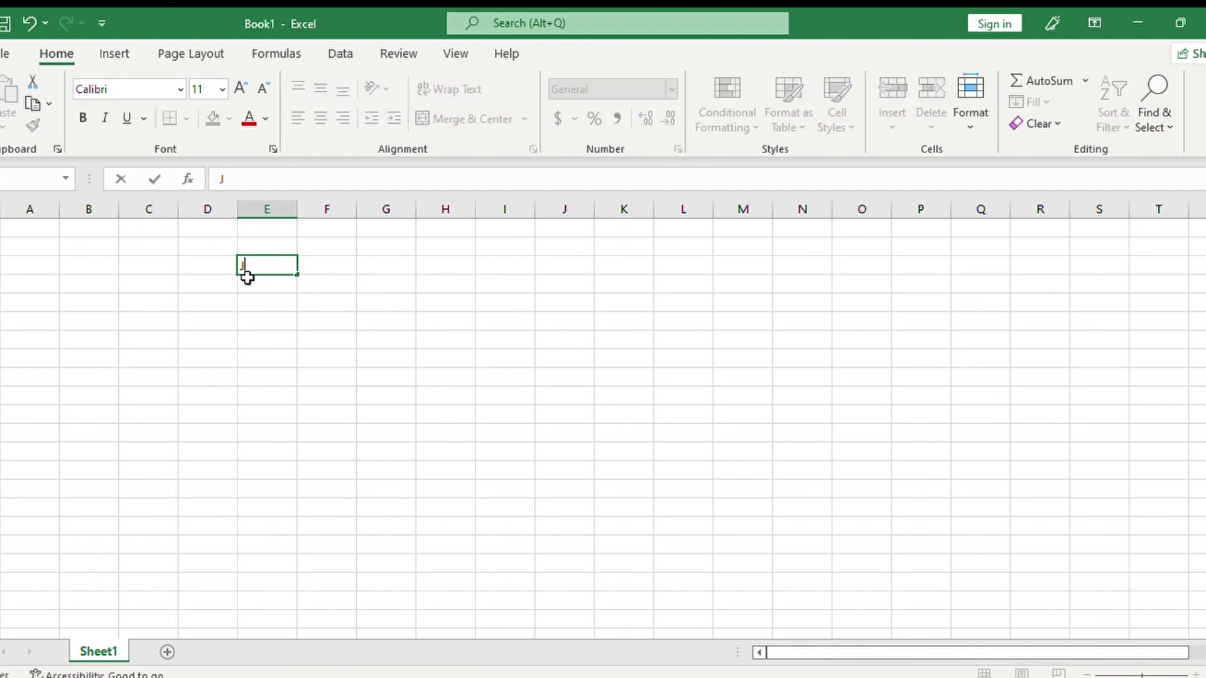
type("anuary")
key("Return")
left_click(267, 263)
left_click_drag(295, 275, 280, 404)
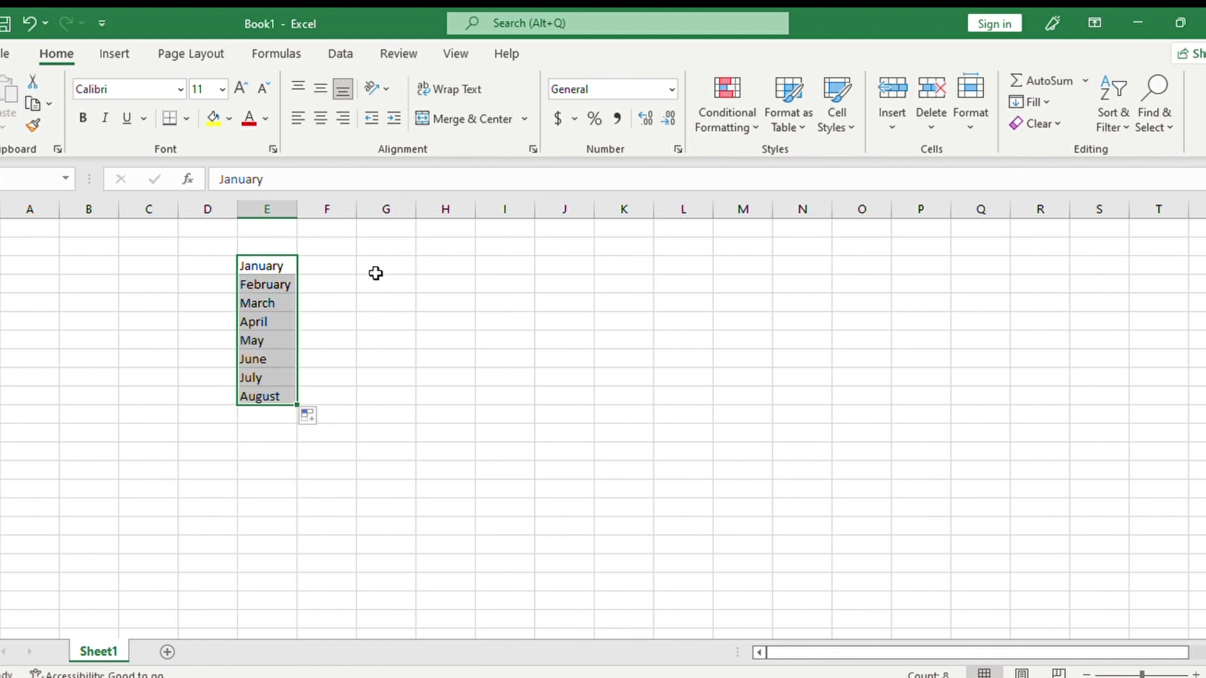
Clear the months in E3:E10, enter 2 in E3 and 4 in E4, and AutoFill the even numbers down to 14 in E9
key("Delete")
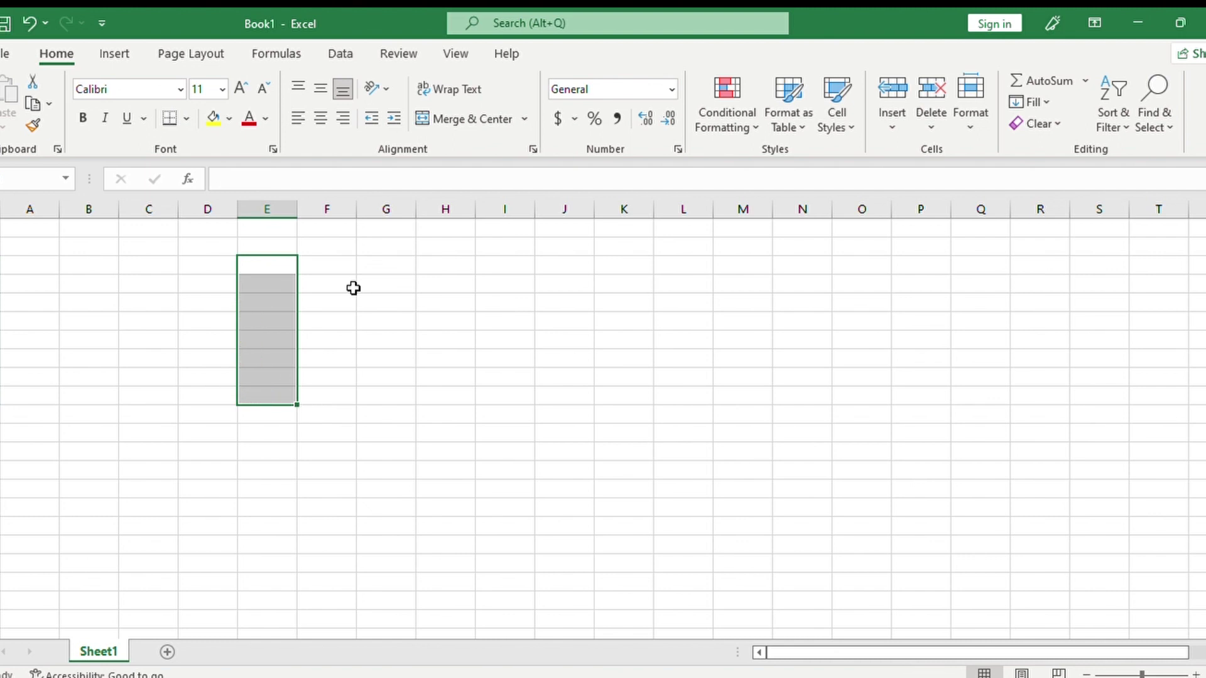
left_click(258, 266)
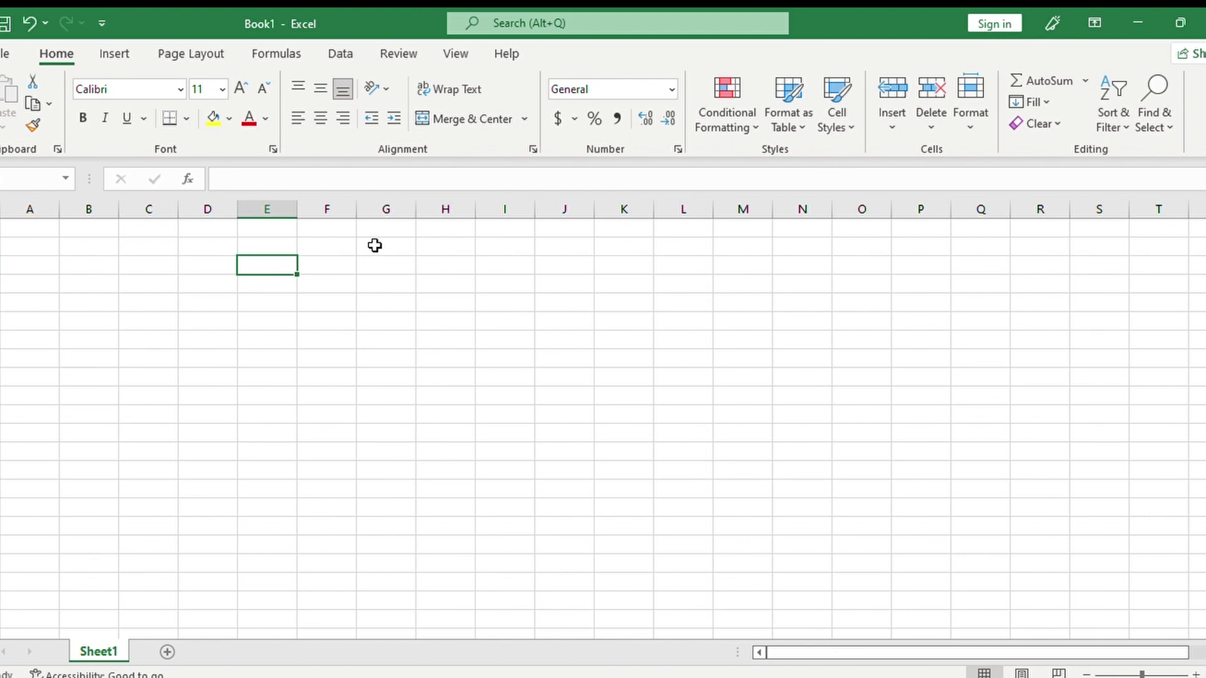
type("2")
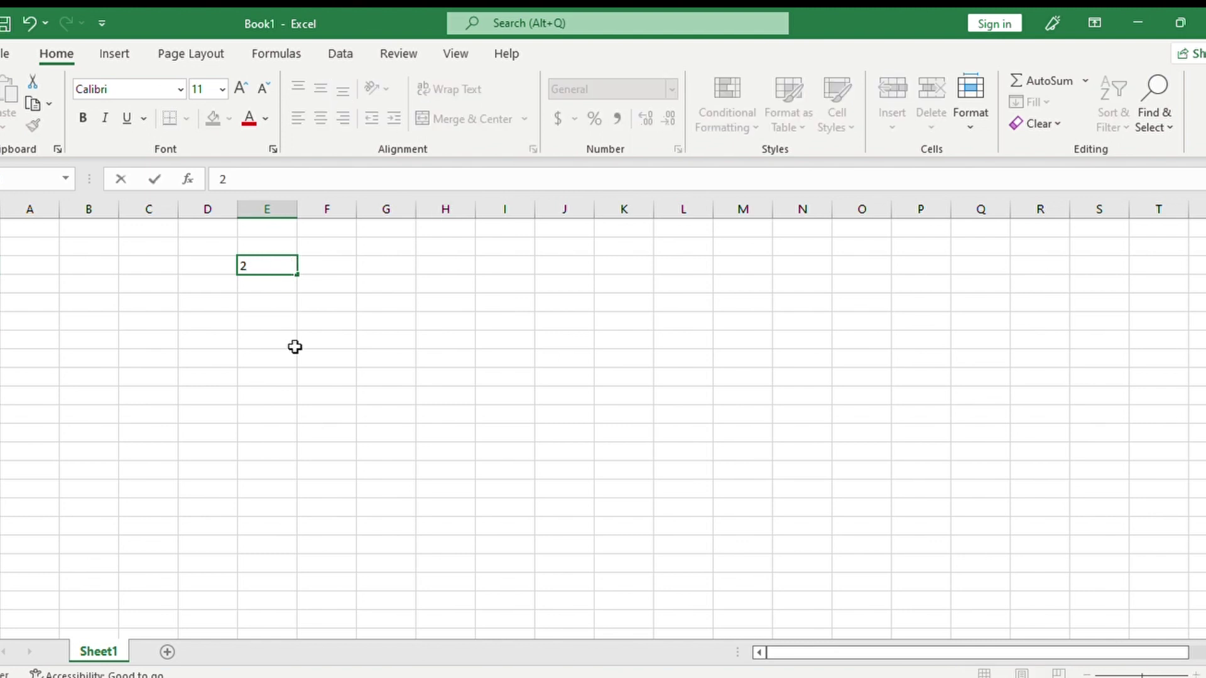
left_click(279, 286)
type("4")
left_click(277, 265)
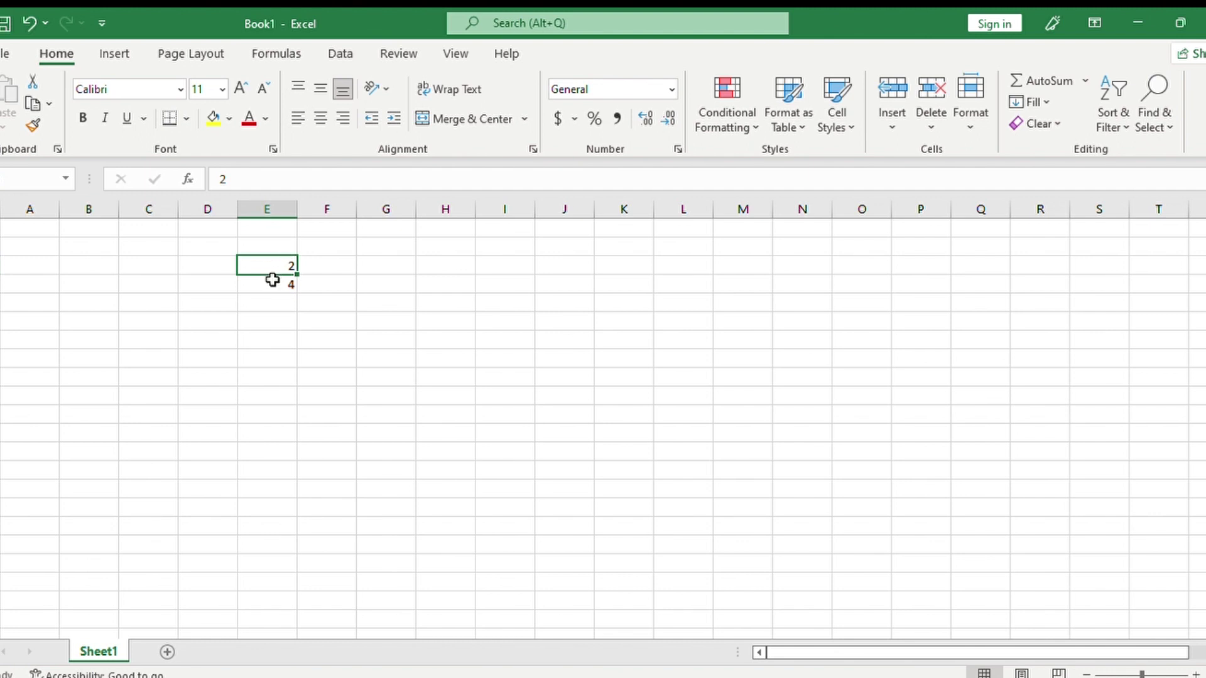
left_click(269, 285, "shift")
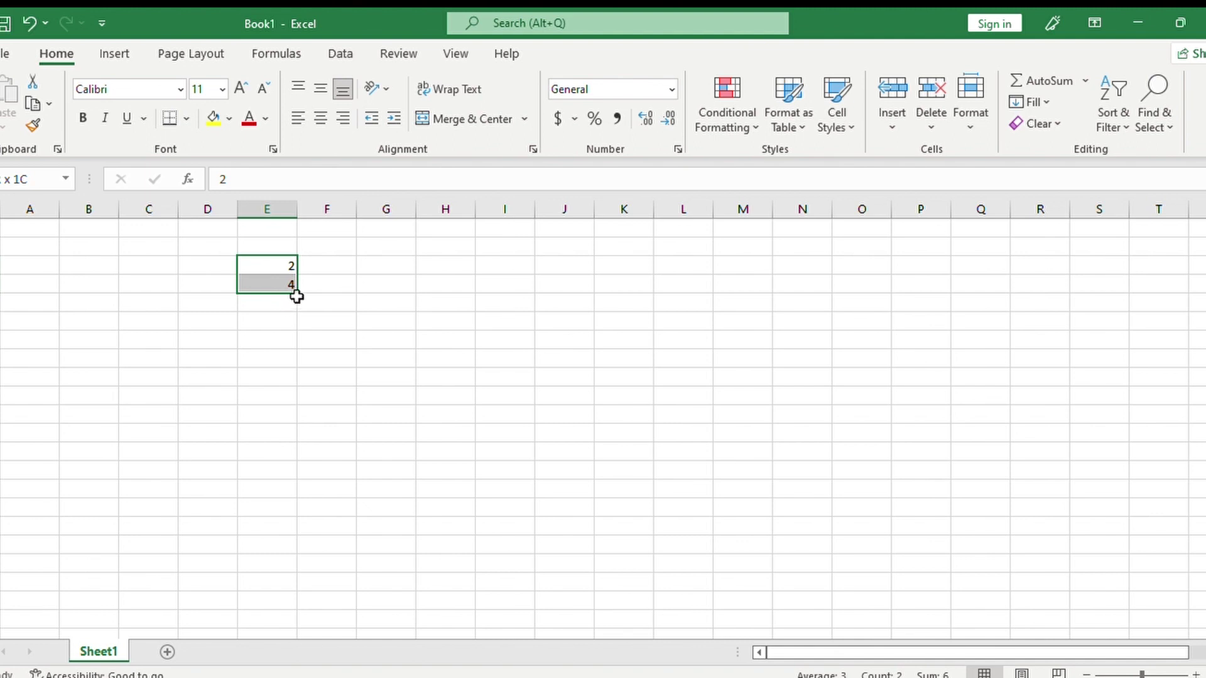
left_click_drag(297, 293, 284, 383)
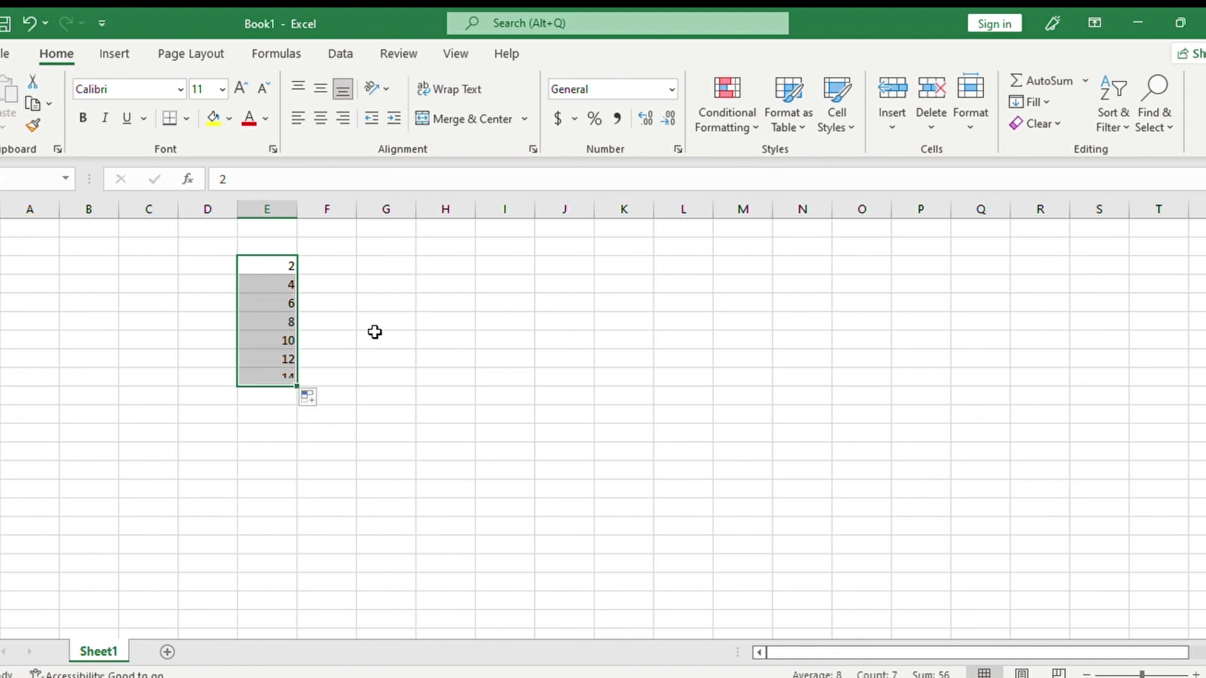